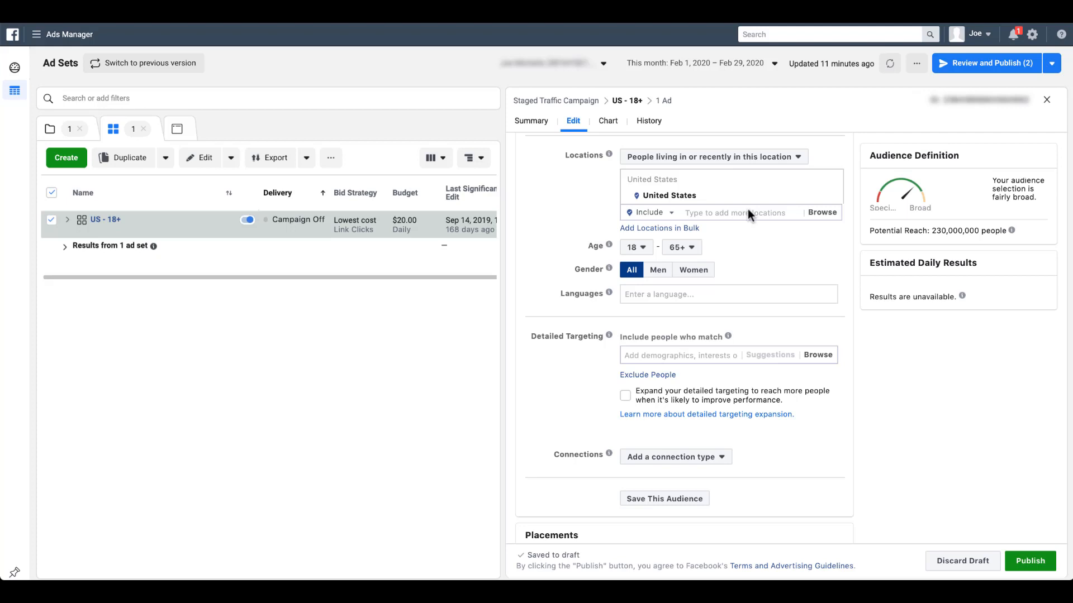
Target the ad set to the states of Maine and Vermont in the United States.
click(741, 213)
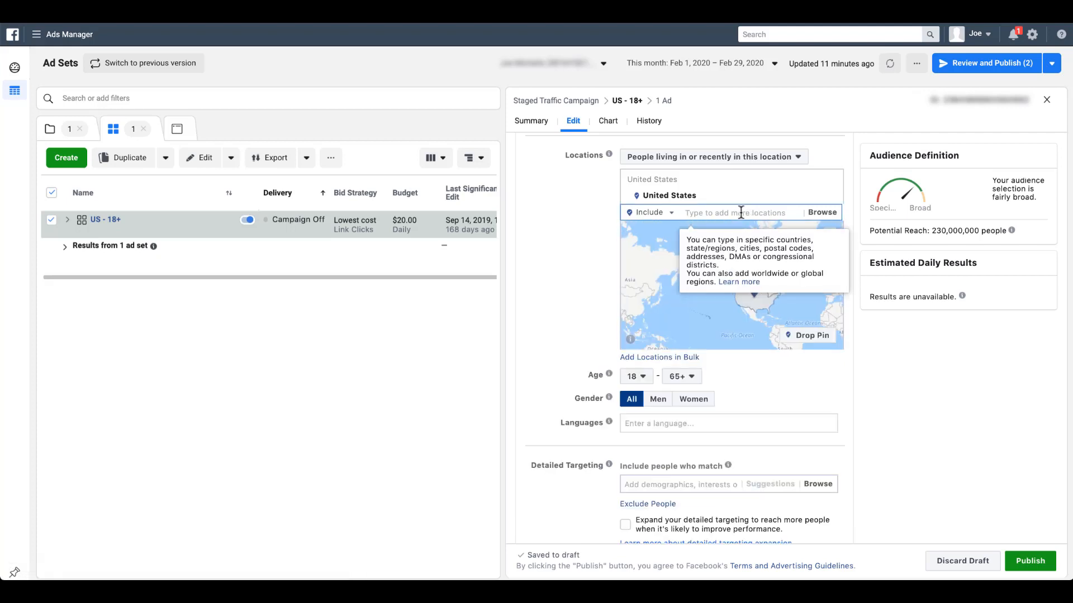
text(maine)
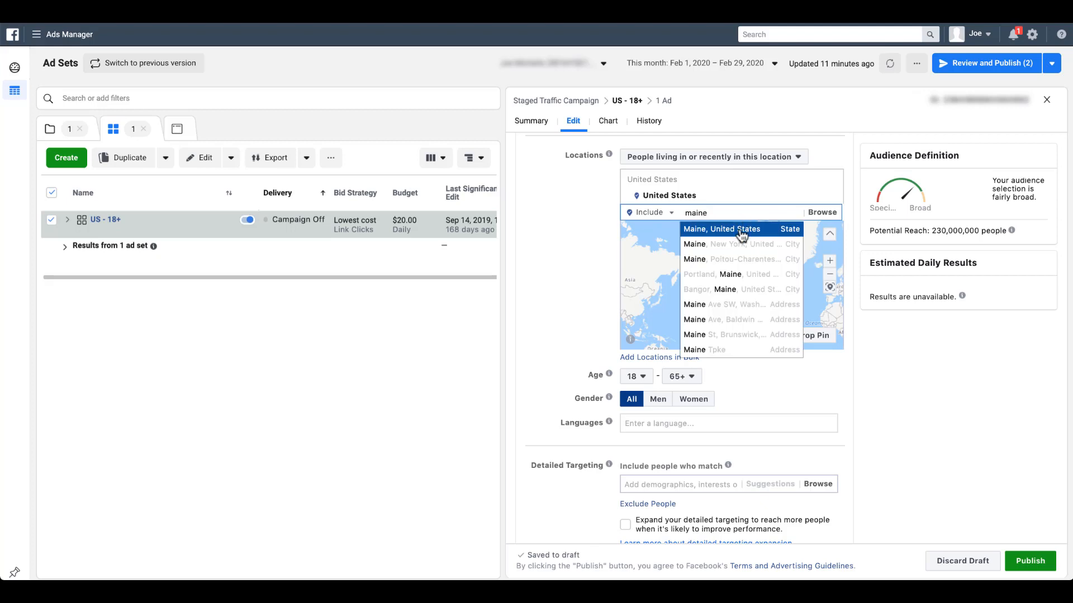
click(742, 230)
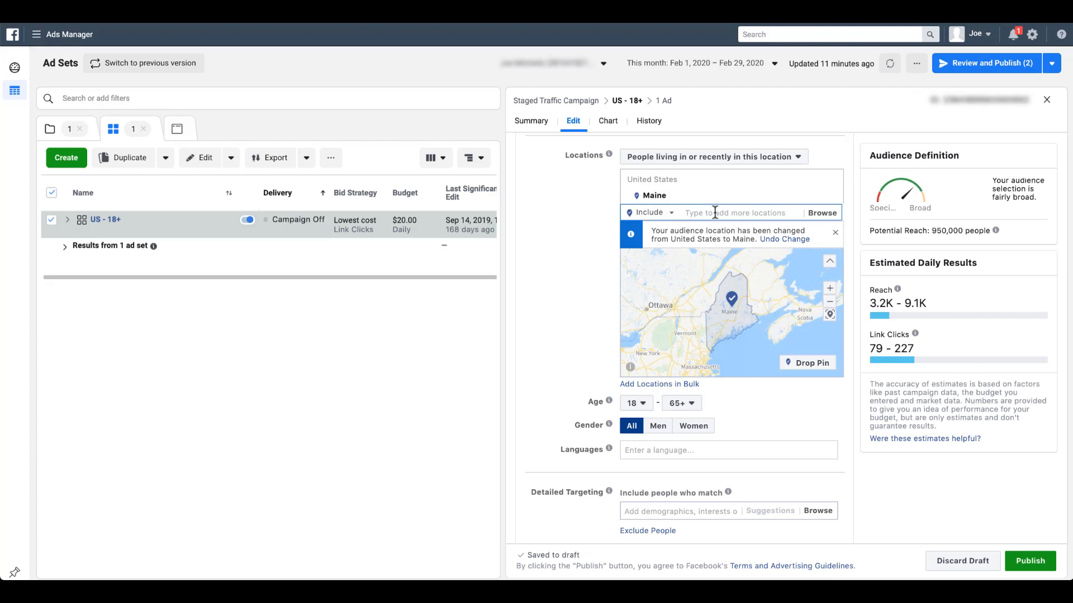
text(vermont)
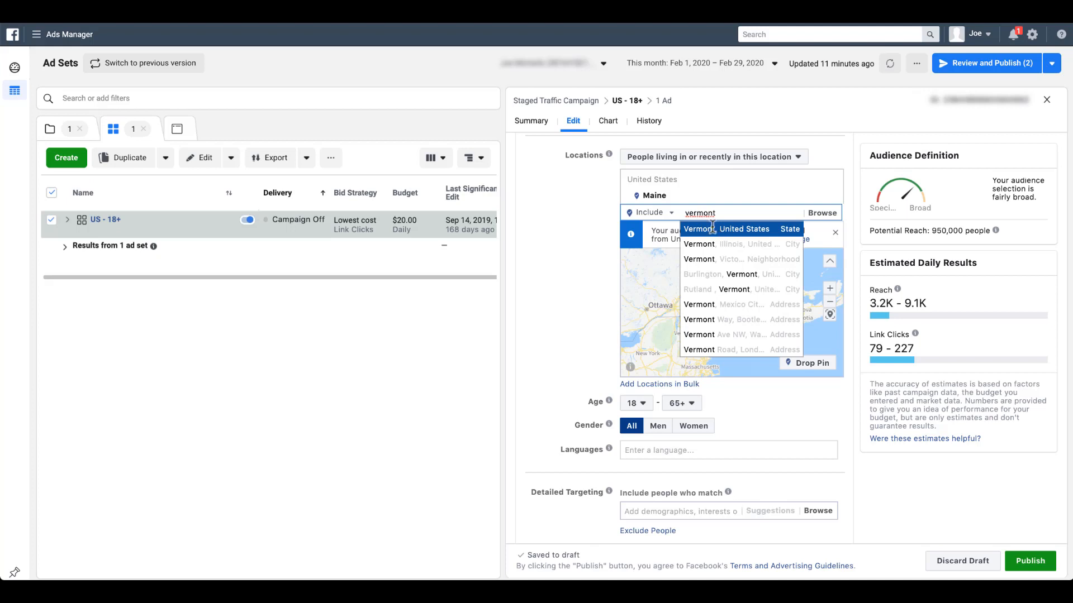
key(Return)
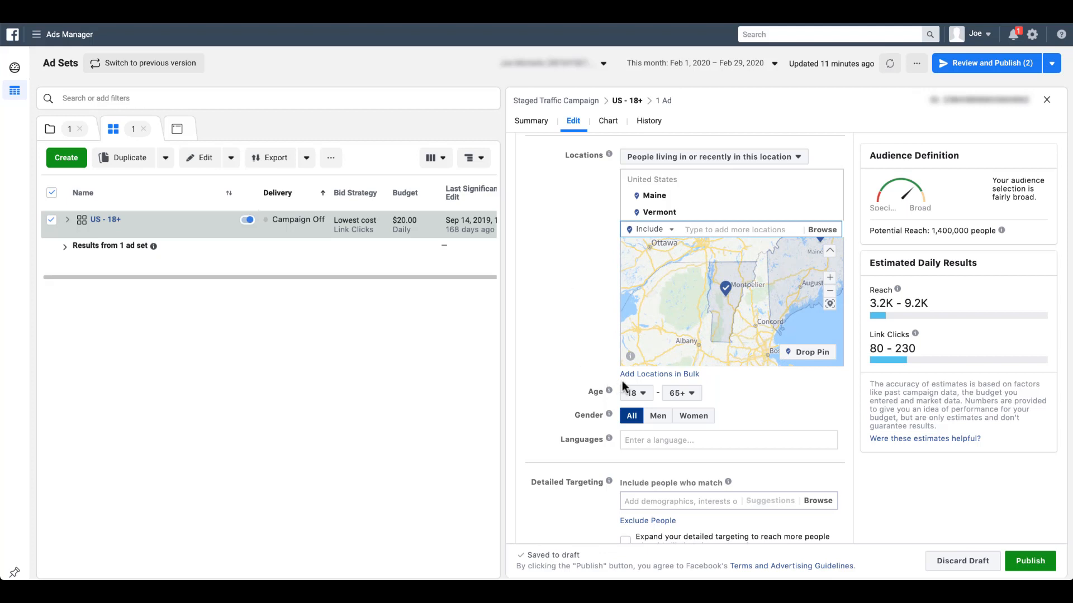
Start adding locations in bulk with Cities as the location type, and review the default radius options.
click(659, 376)
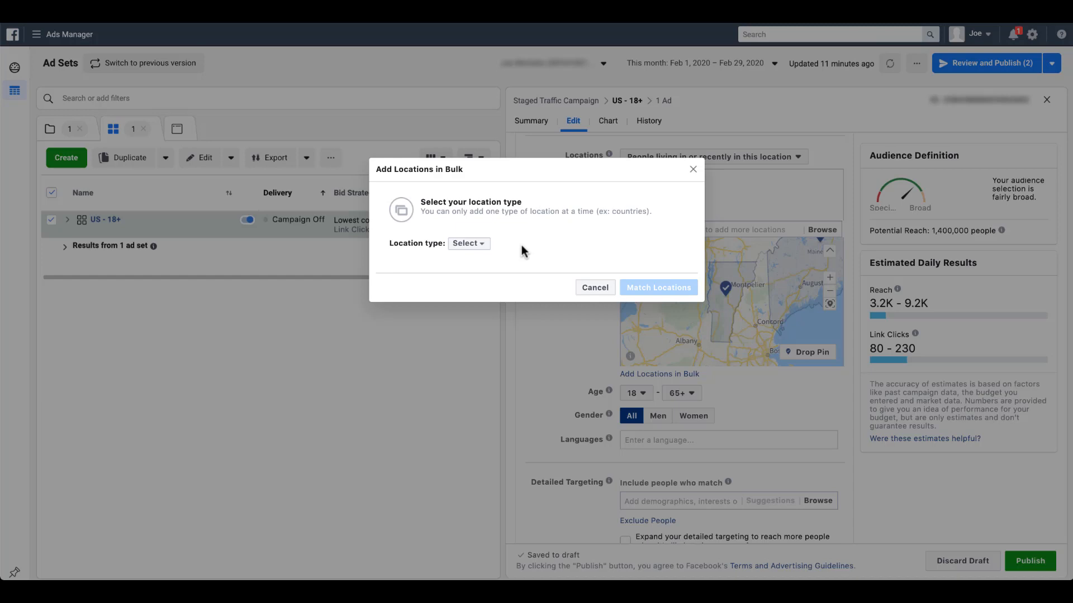
click(484, 246)
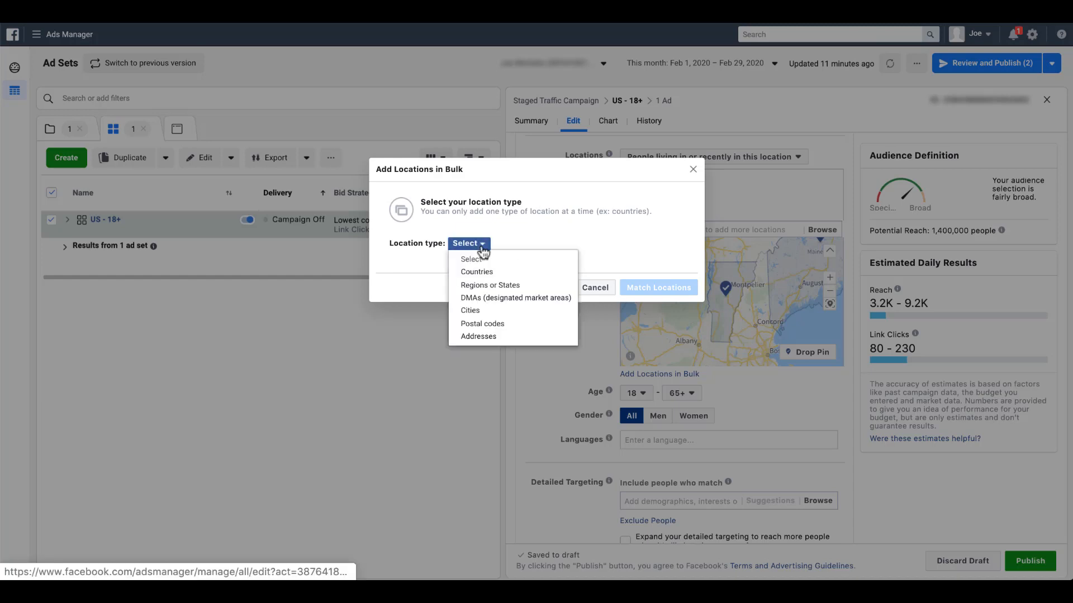
click(552, 313)
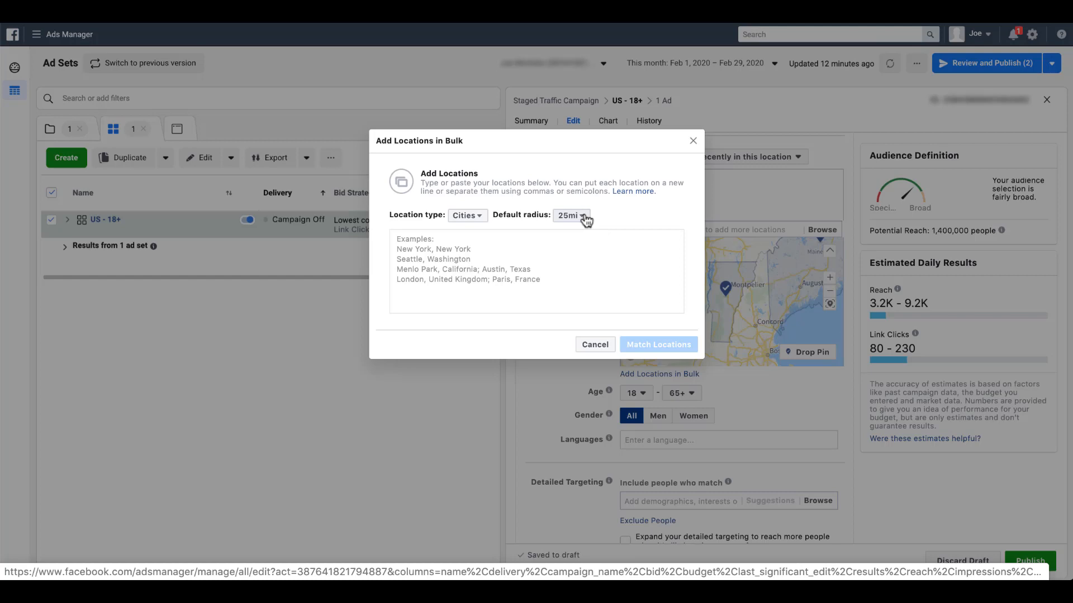
click(586, 220)
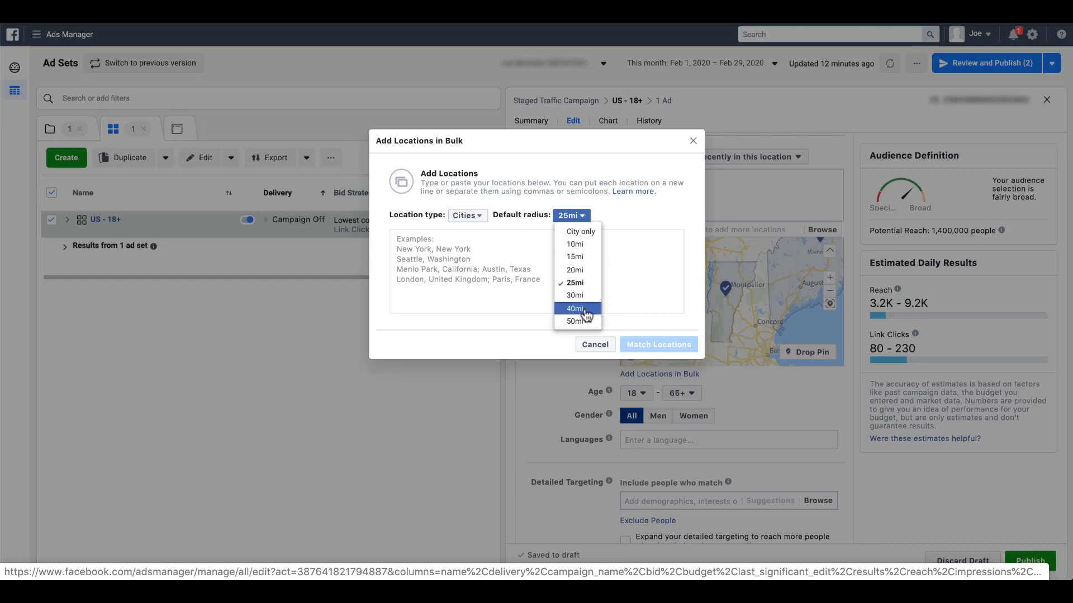
click(612, 222)
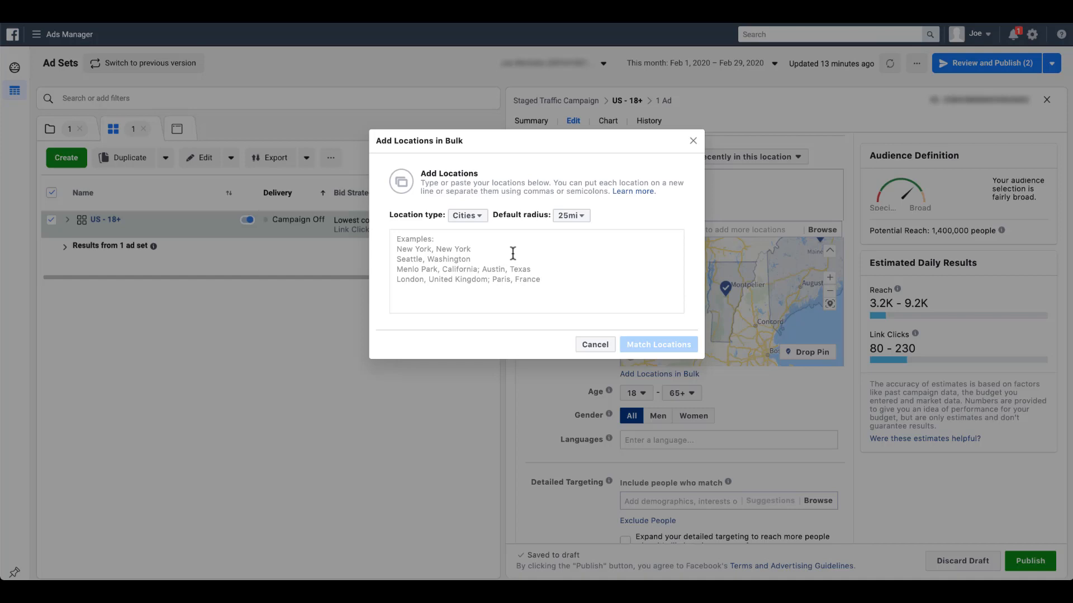
Enter seattle, washington; new york, new york; denver; and san diego as the bulk city list and match the locations.
click(513, 253)
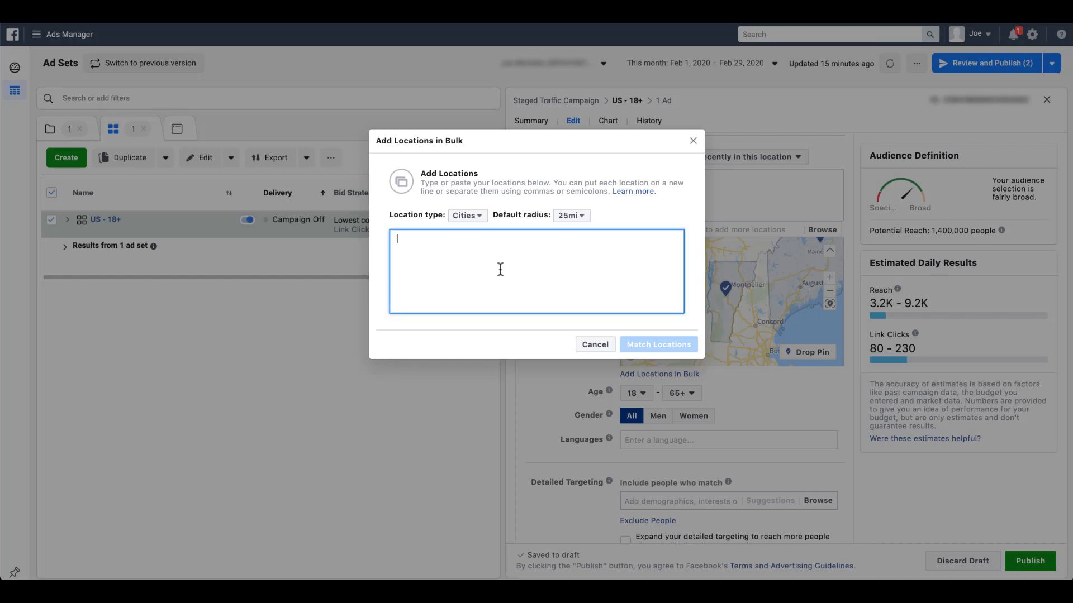
text(seattle, washington)
key(Return)
text(new york, new york)
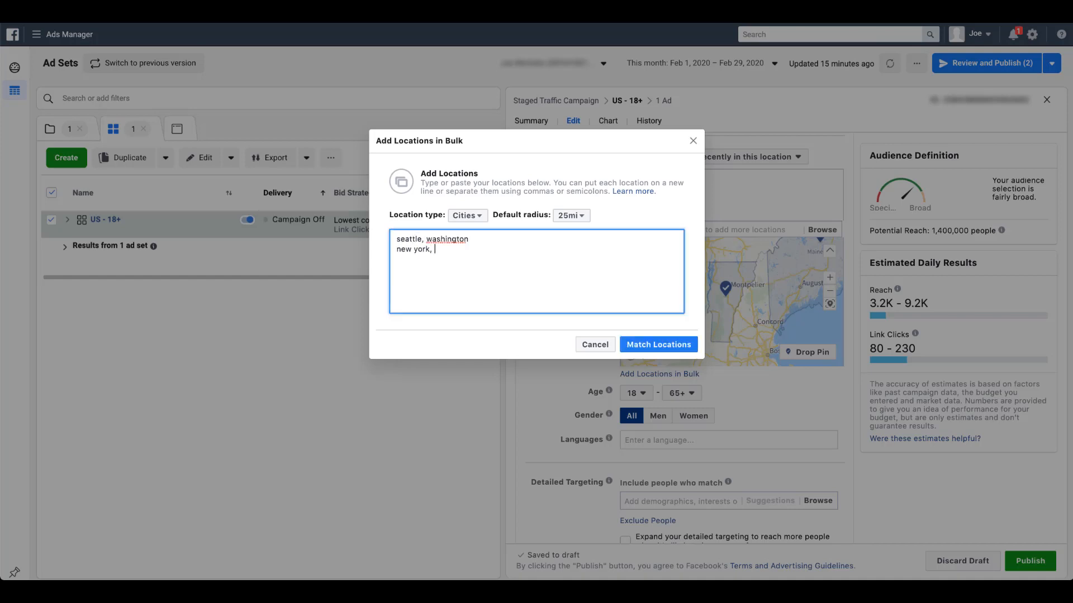
key(Return)
text(denver)
key(Return)
text(san diego)
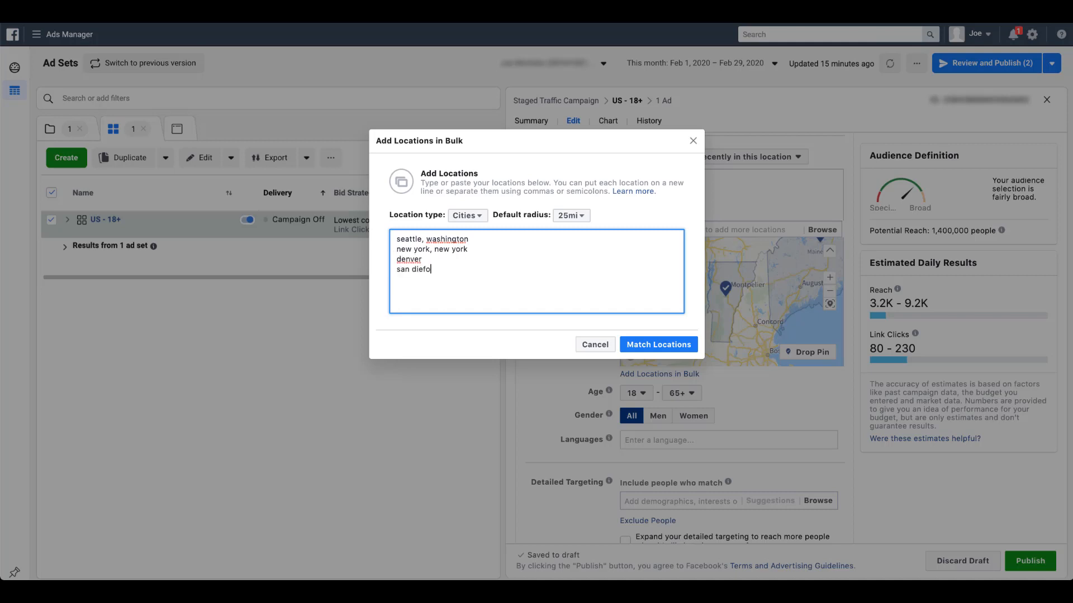
click(659, 344)
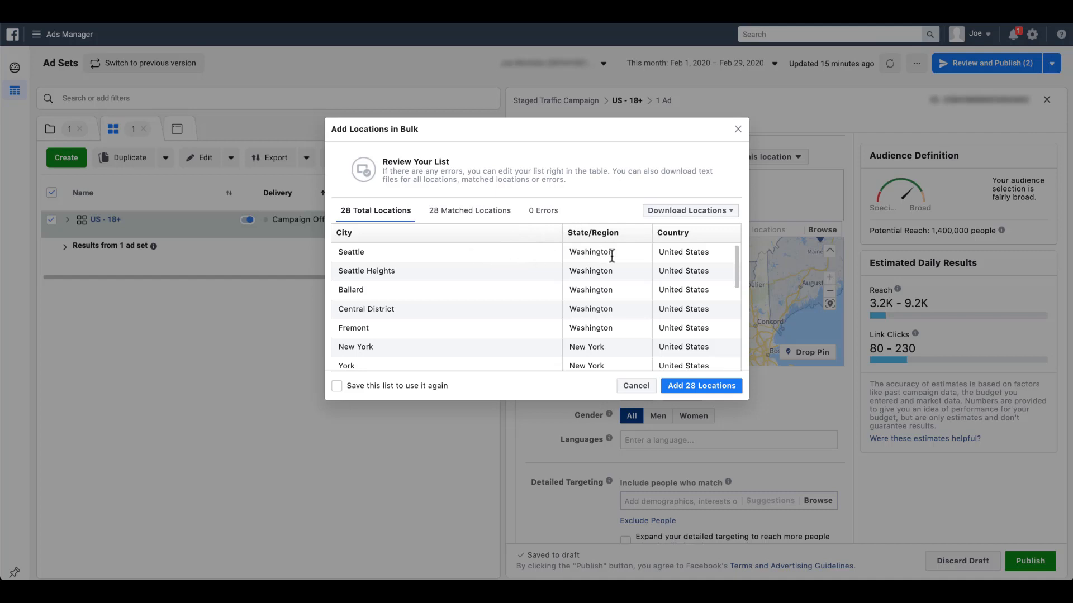
Remove the extra Washington matches from the list, keeping only Seattle: Seattle Heights, Ballard, Central District and Fremont.
mouse_move(546, 256)
click(551, 273)
click(551, 273)
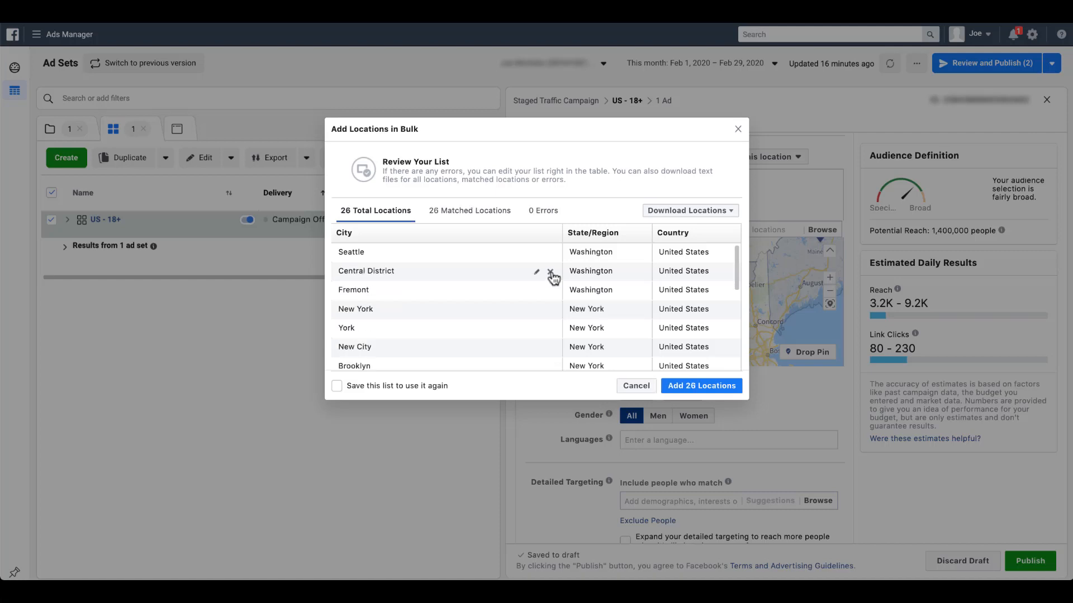
click(551, 273)
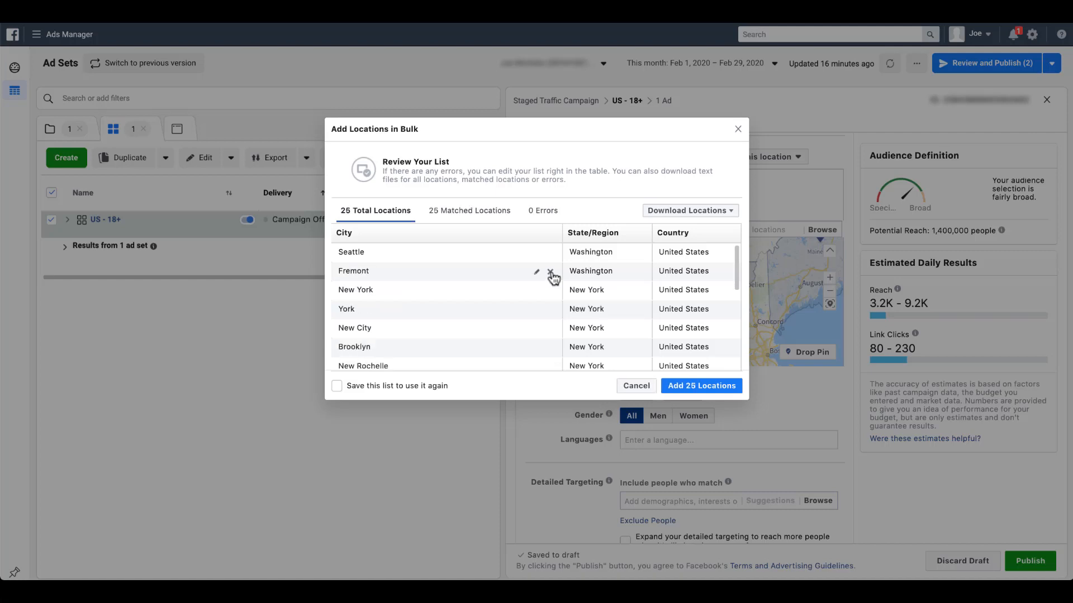
click(551, 273)
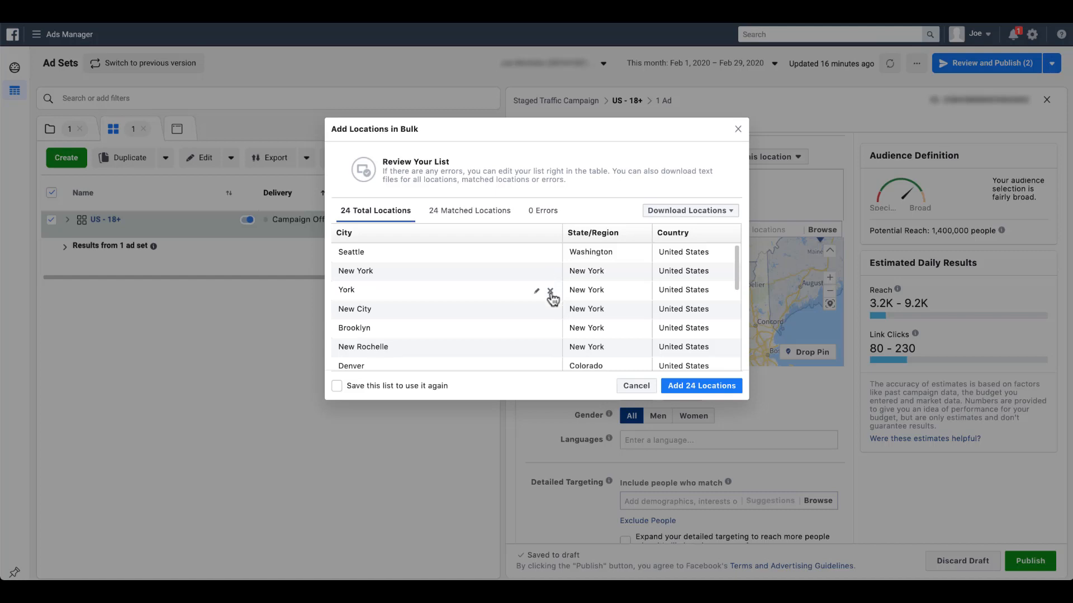
Remove York, New City, Brooklyn and New Rochelle from the matched locations, keeping only New York.
click(551, 291)
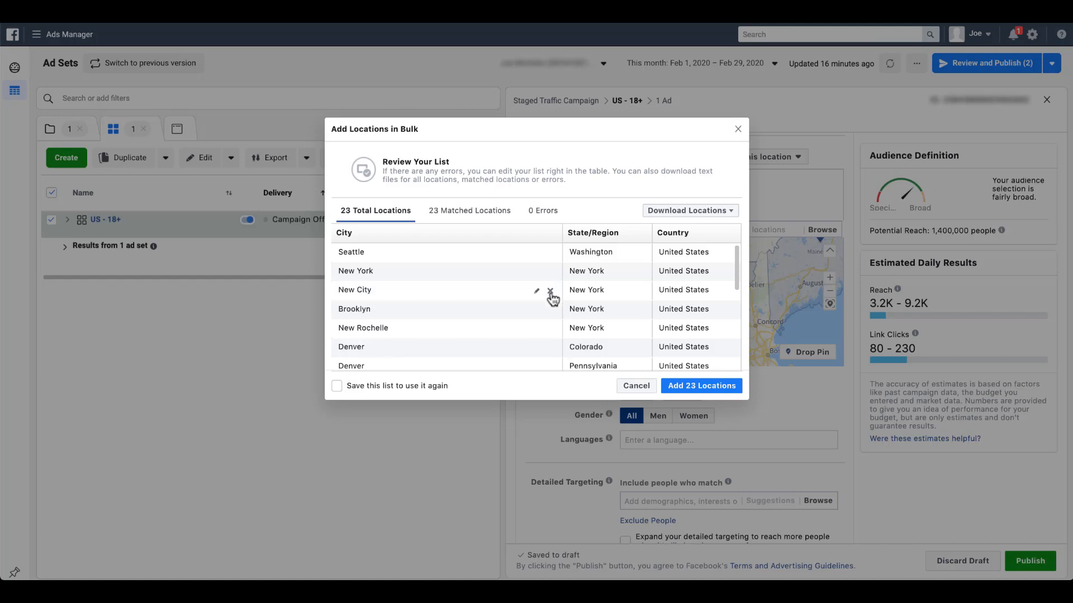
click(551, 291)
click(551, 291)
click(551, 291)
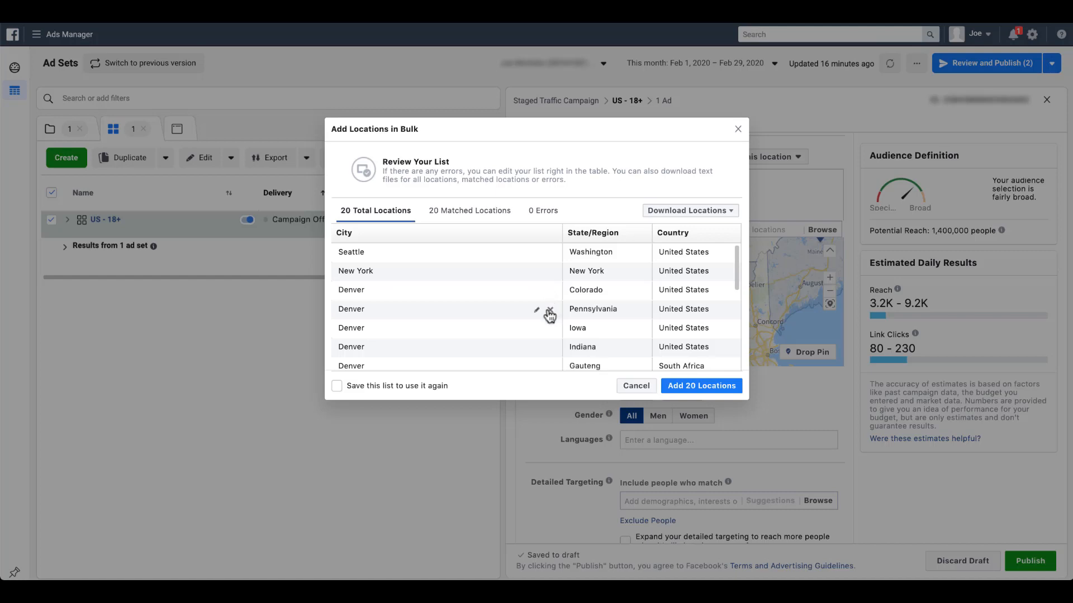
Remove the Denver matches outside Colorado plus Westwood, Downtown Denver, Denver City and Montbello from the matched locations.
click(550, 310)
click(549, 311)
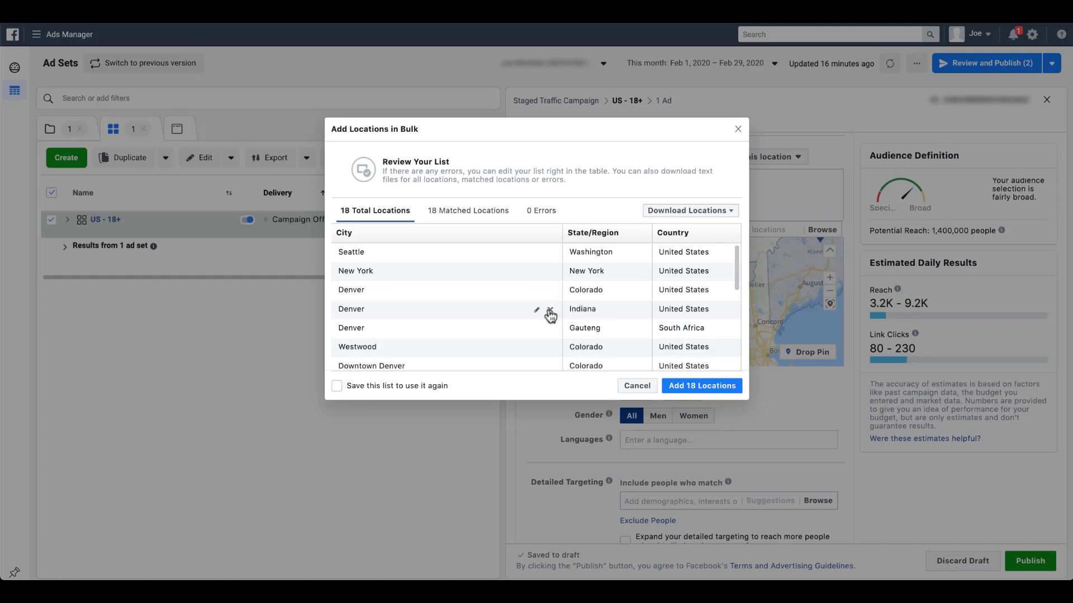
click(549, 310)
click(550, 311)
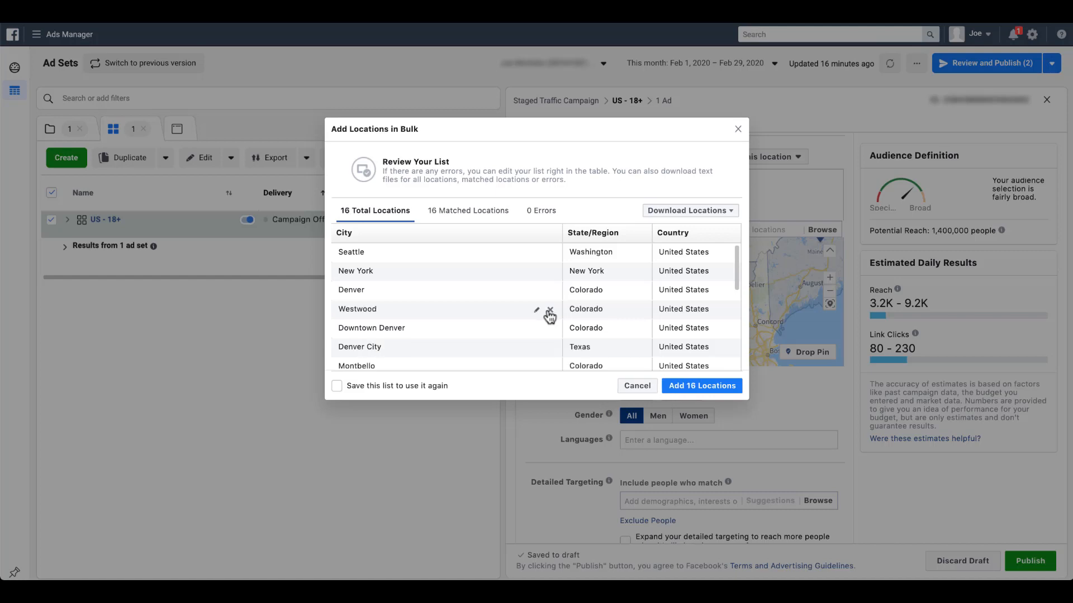
click(550, 310)
click(550, 311)
click(550, 310)
click(550, 310)
Remove all the extra matches listed below San Diego, California from the matched locations.
click(550, 329)
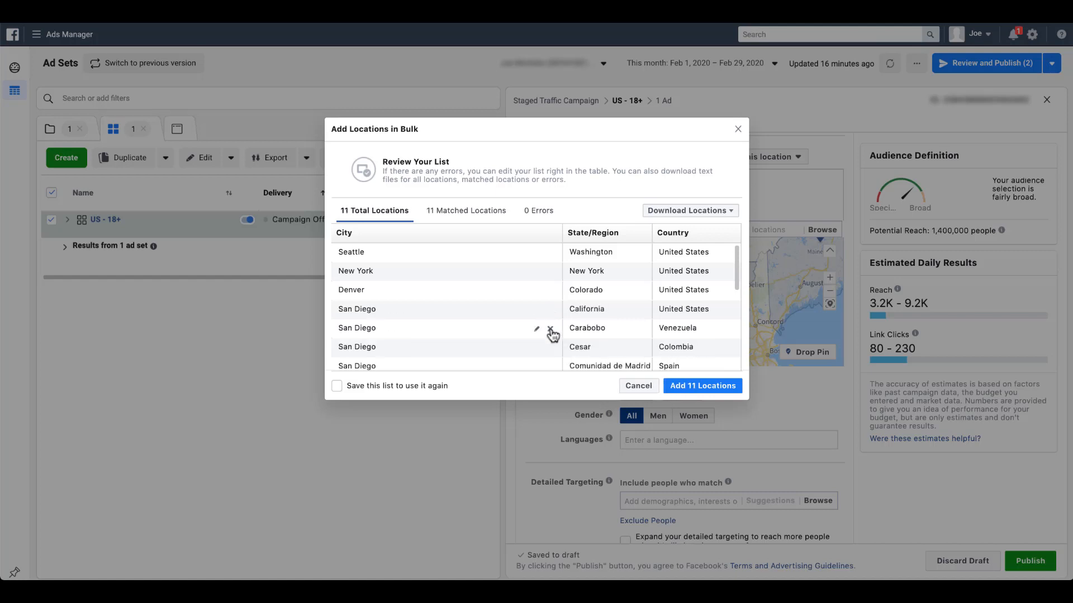
click(550, 329)
click(550, 329)
click(550, 329)
click(550, 329)
click(550, 329)
click(551, 329)
click(551, 329)
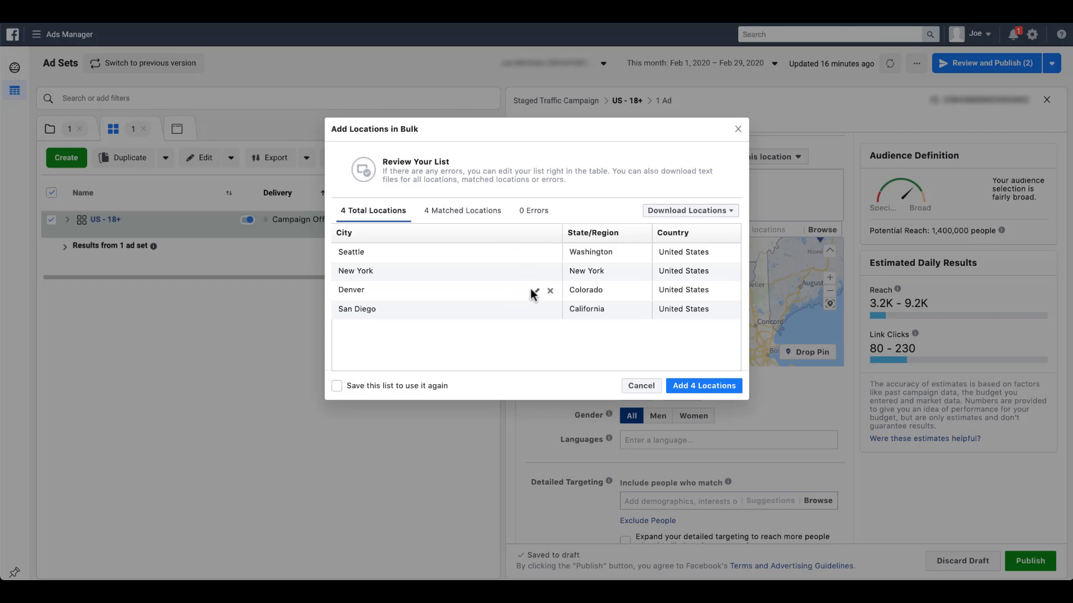
Replace Denver in the matched list with Boulder, Colorado, United States.
click(535, 296)
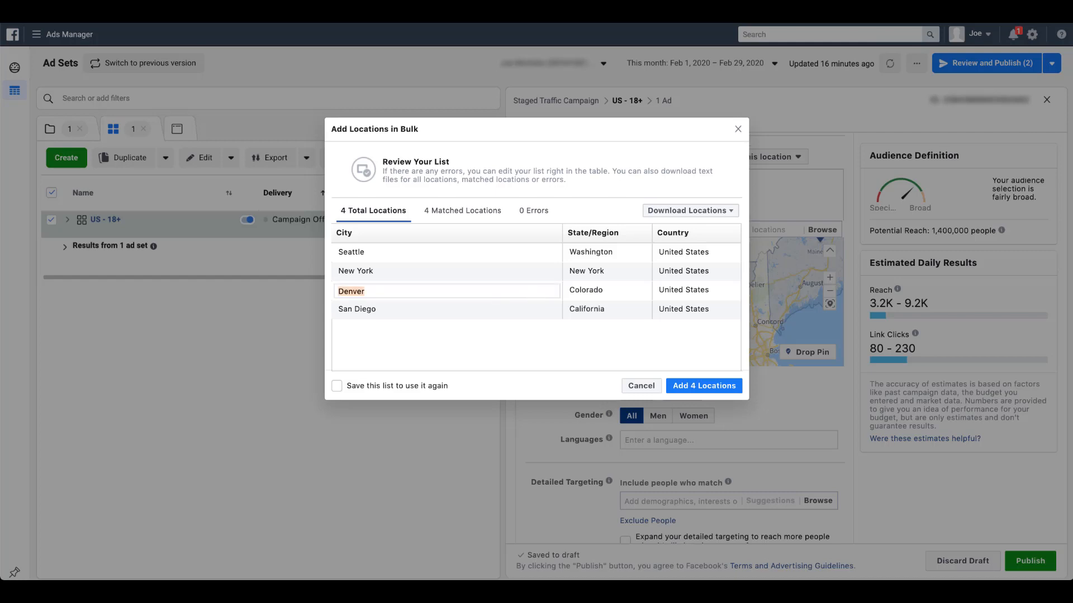
text(Boulder)
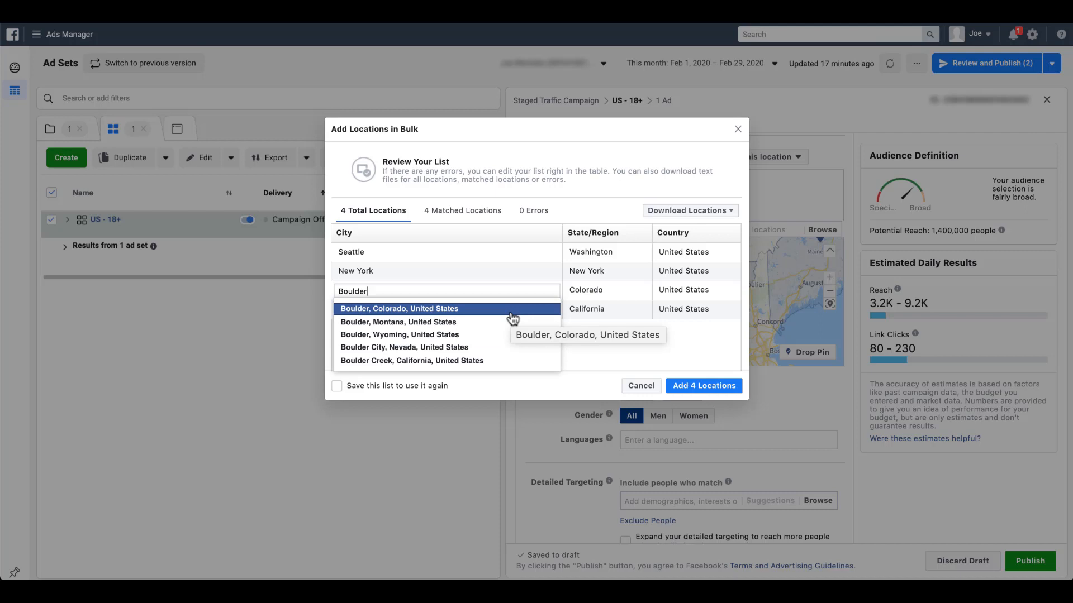
click(477, 311)
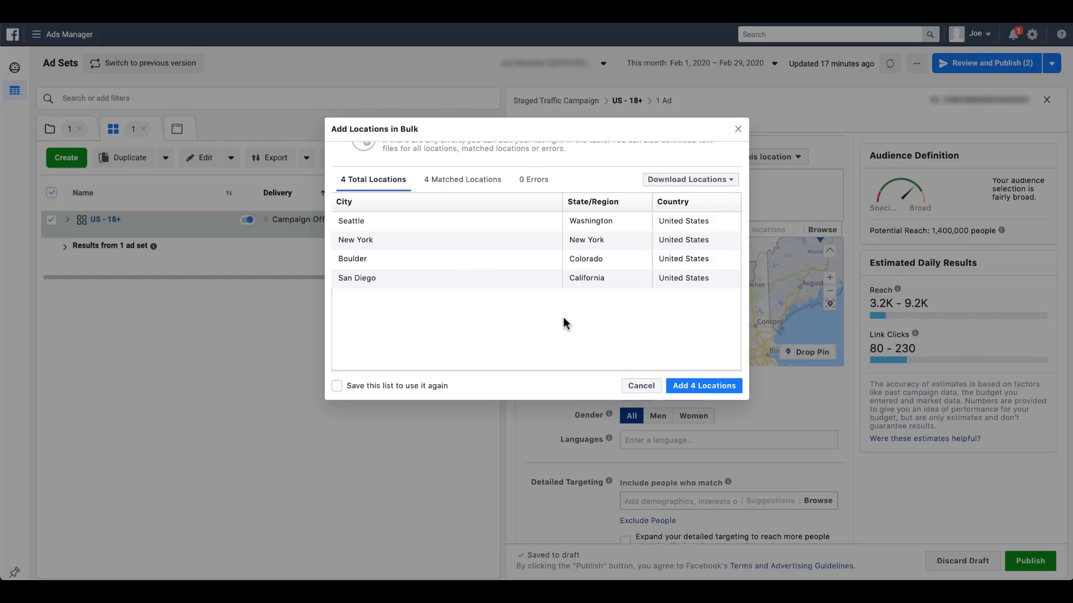
Download the matched locations as a text file, view its contents and close it.
click(668, 184)
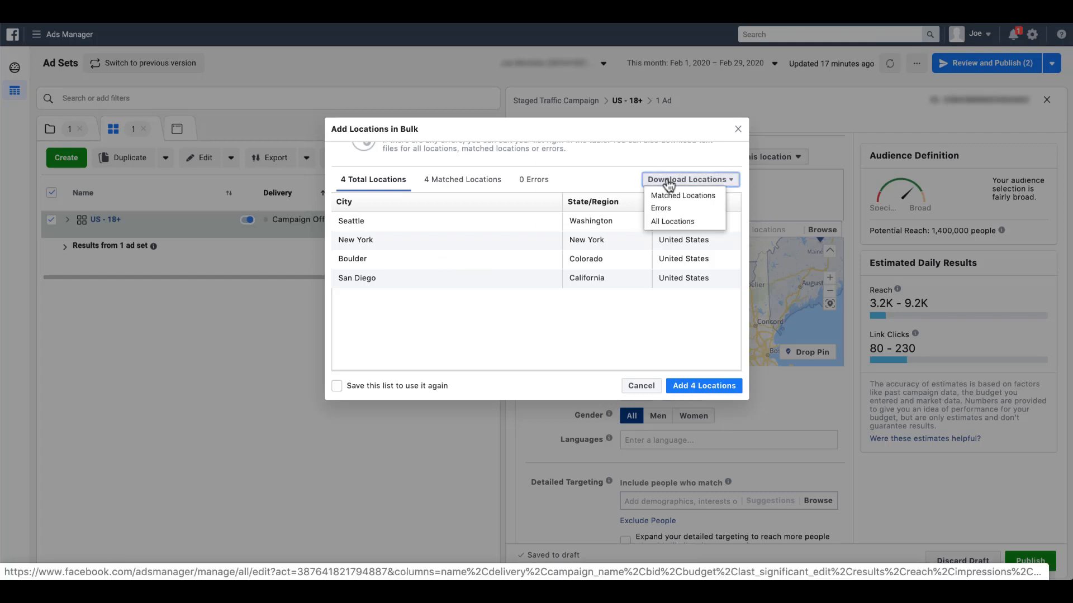
click(713, 196)
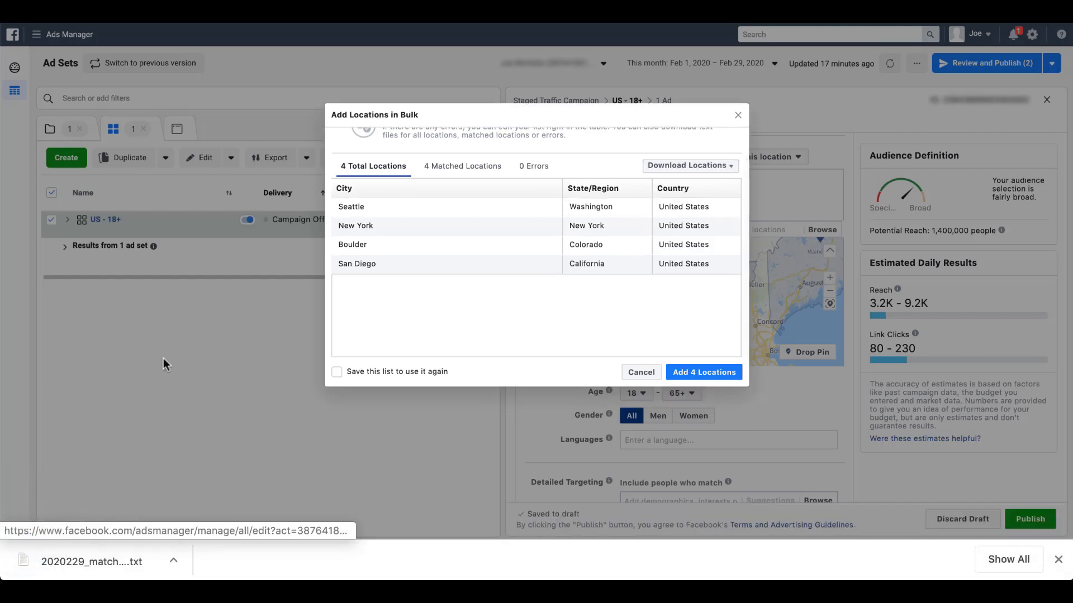
click(93, 565)
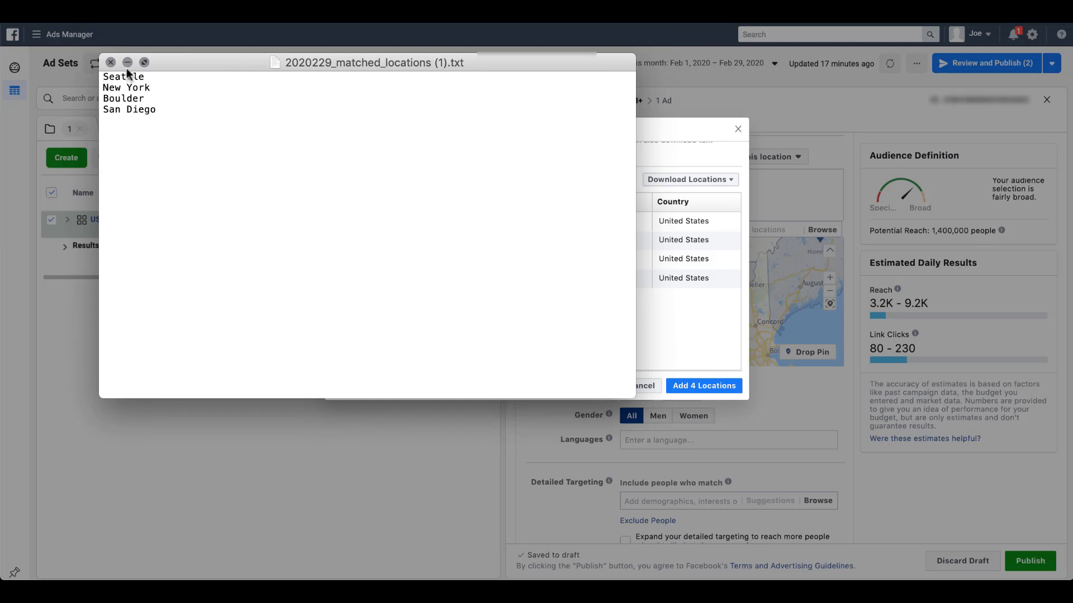
click(111, 62)
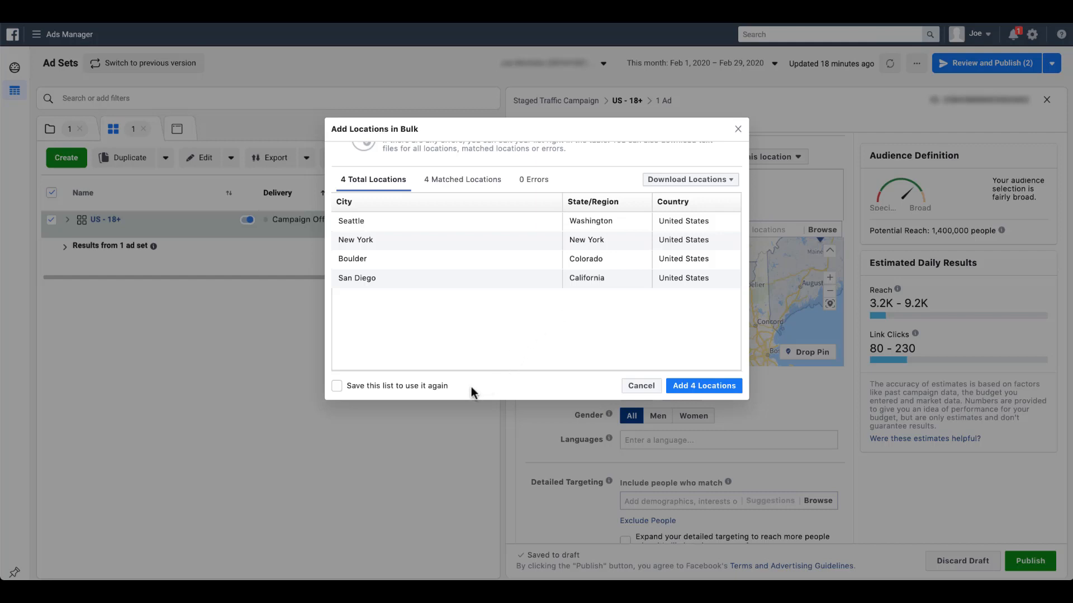
Add the four matched cities to the ad set and save them as a reusable list named "4 Target Cities".
click(337, 386)
click(697, 389)
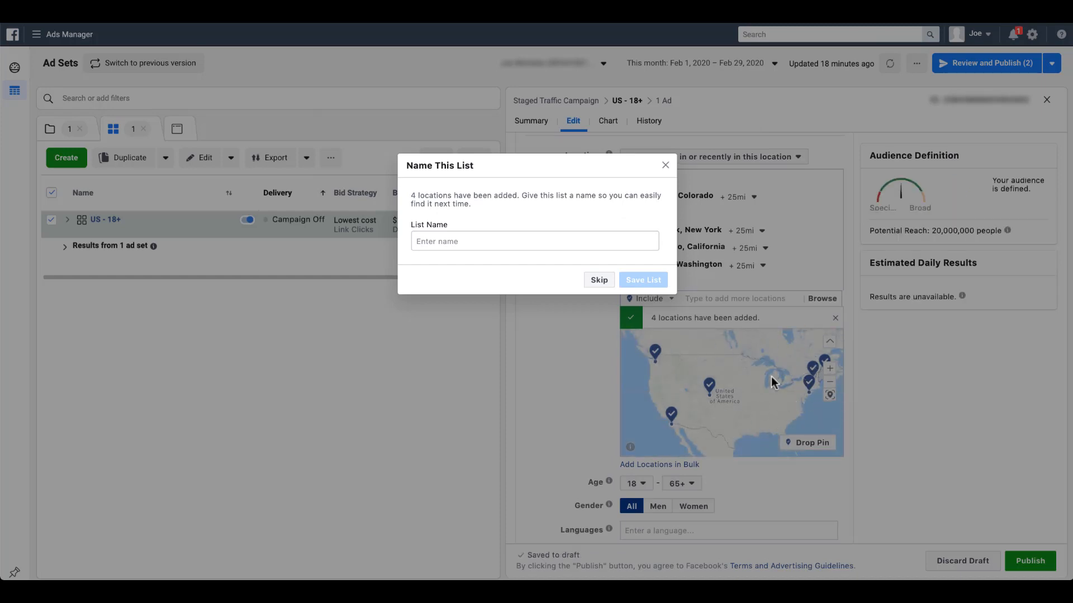
click(469, 246)
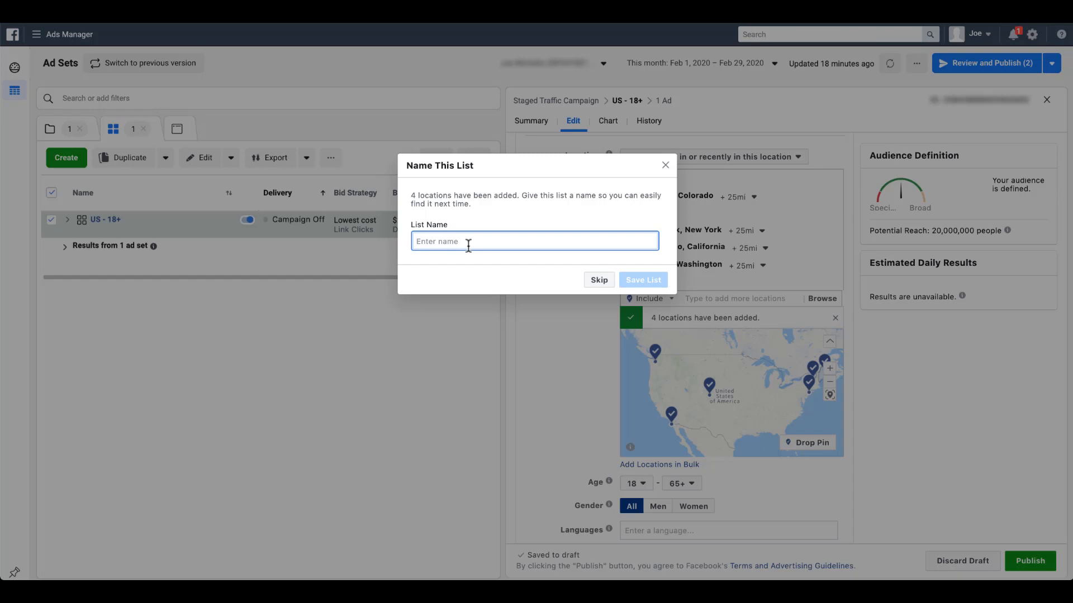
text(4 Target )
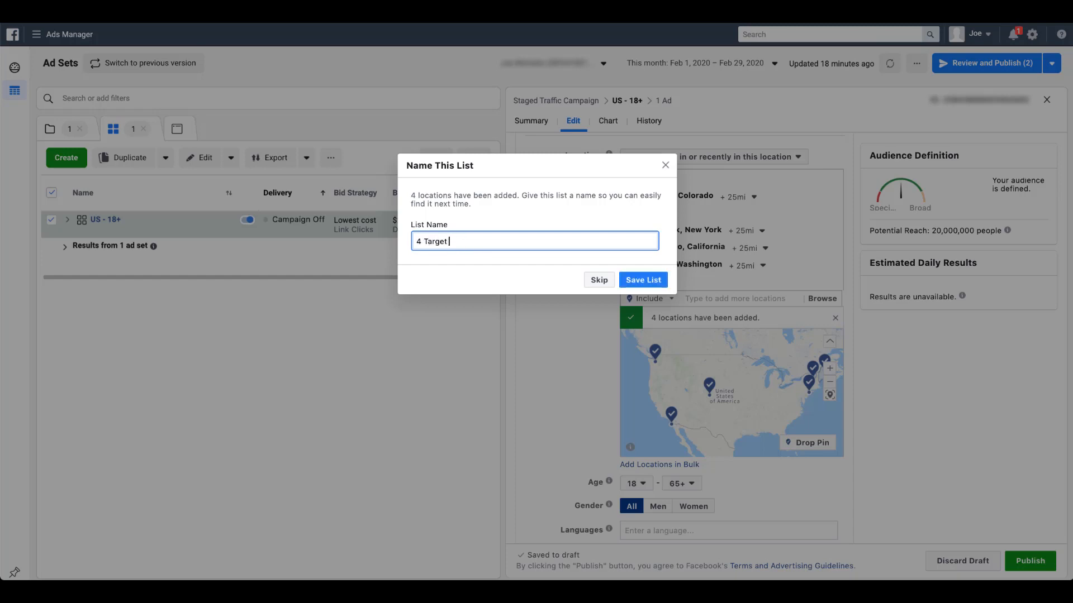
text(Cities)
click(643, 280)
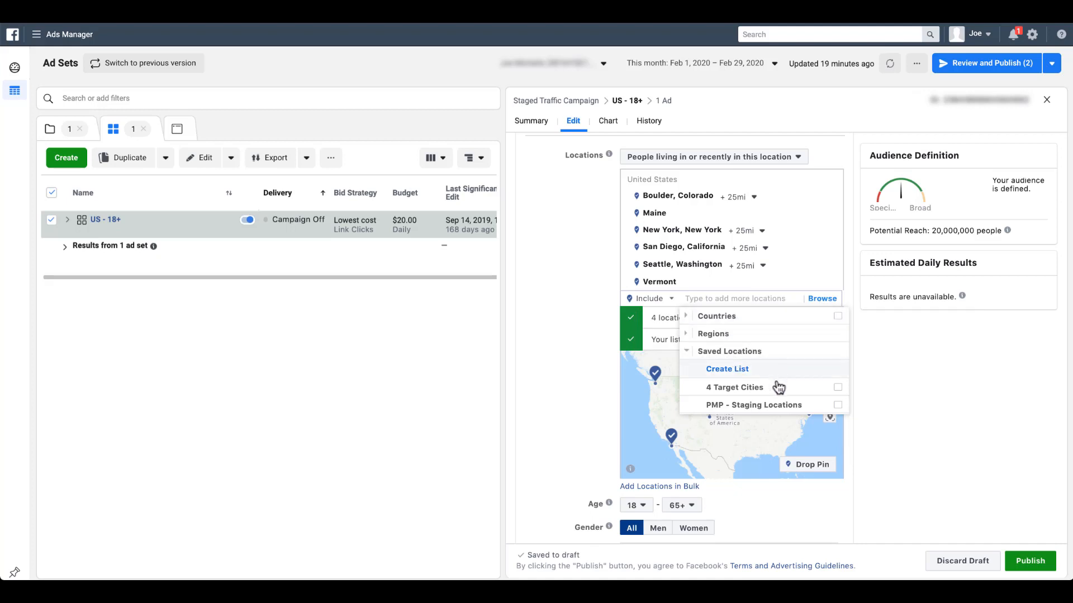
mouse_move(778, 395)
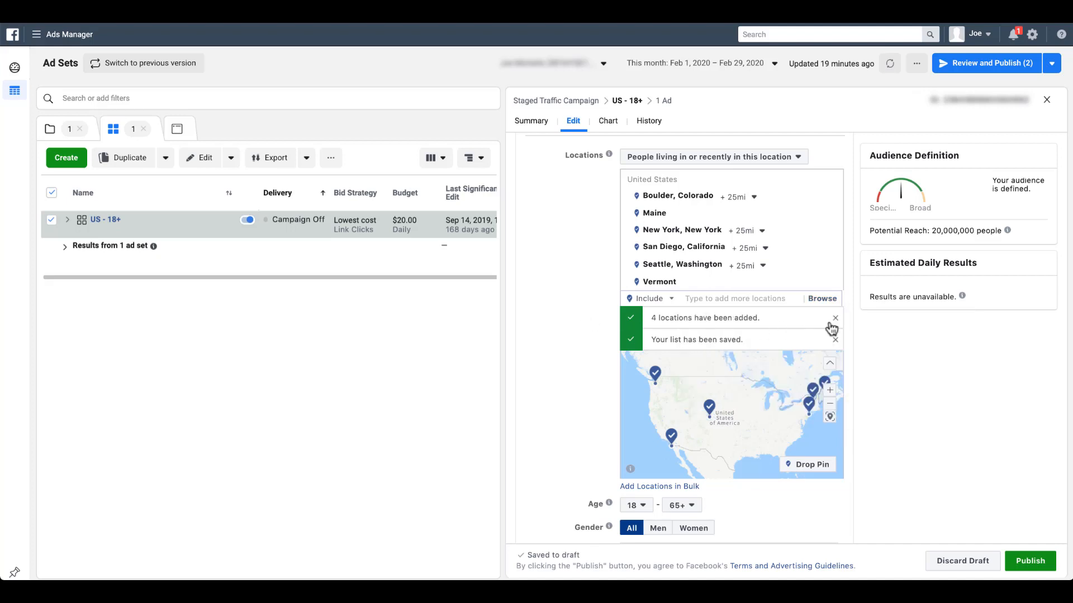
Dismiss both confirmation notices and remove all six targeted United States locations, from Boulder, Colorado through Vermont, from the ad set.
click(835, 319)
click(836, 319)
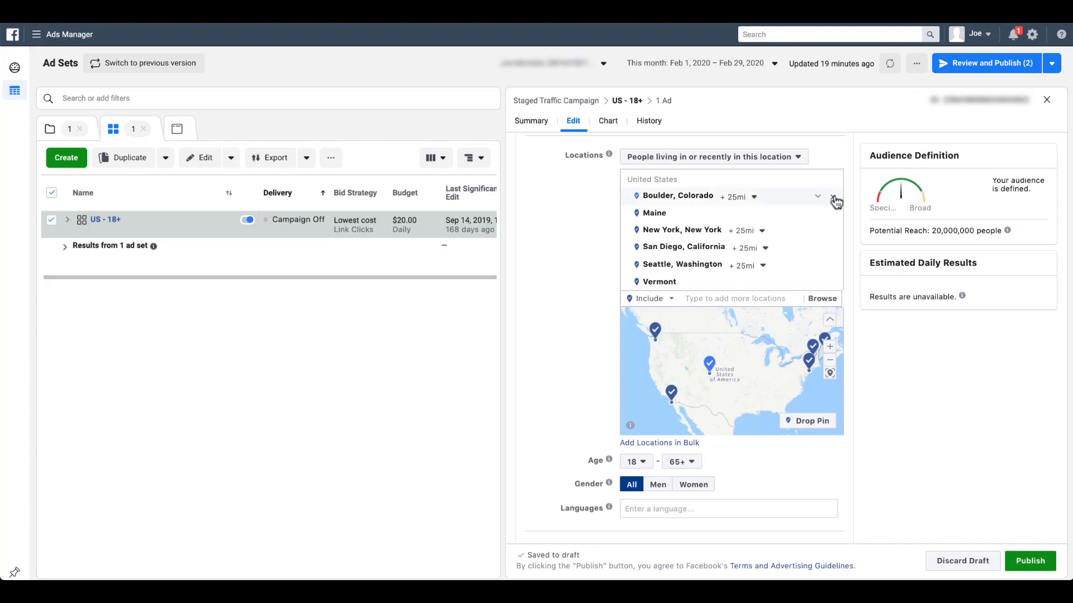
click(833, 197)
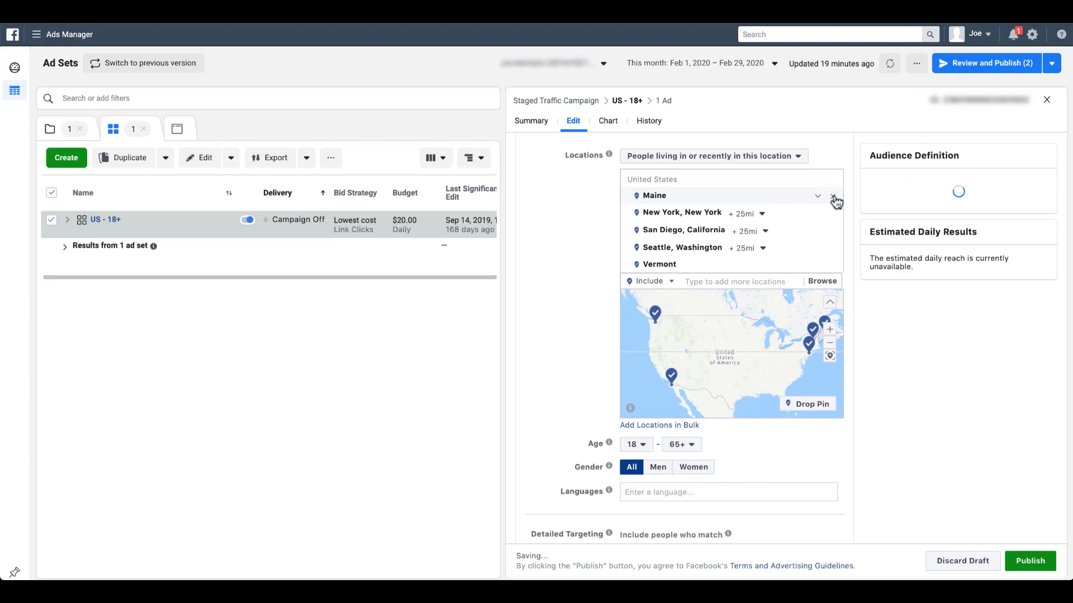
click(834, 196)
click(833, 196)
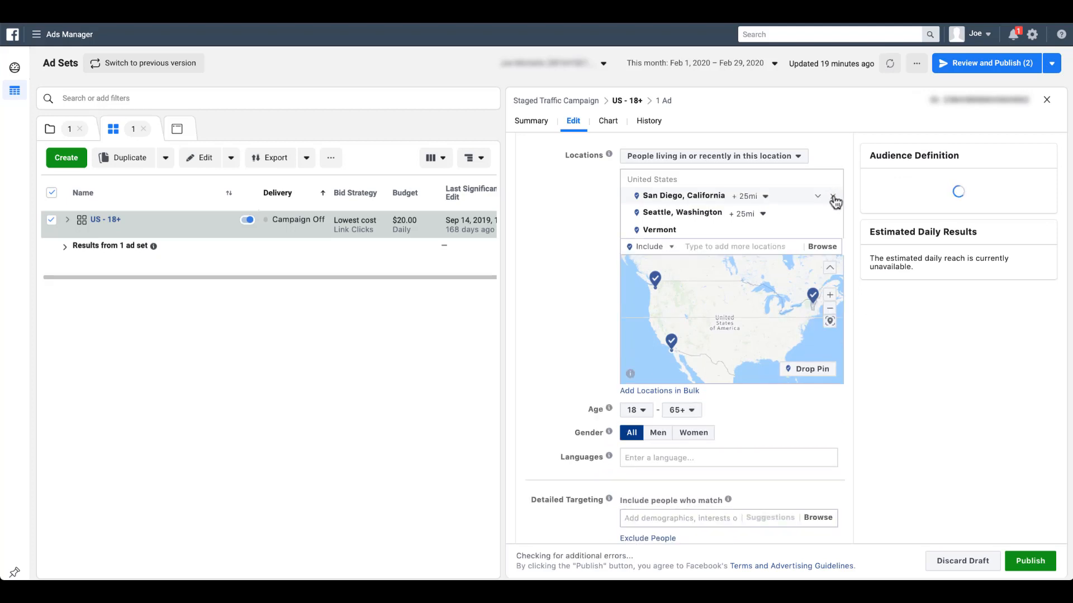
click(833, 197)
click(833, 197)
click(833, 196)
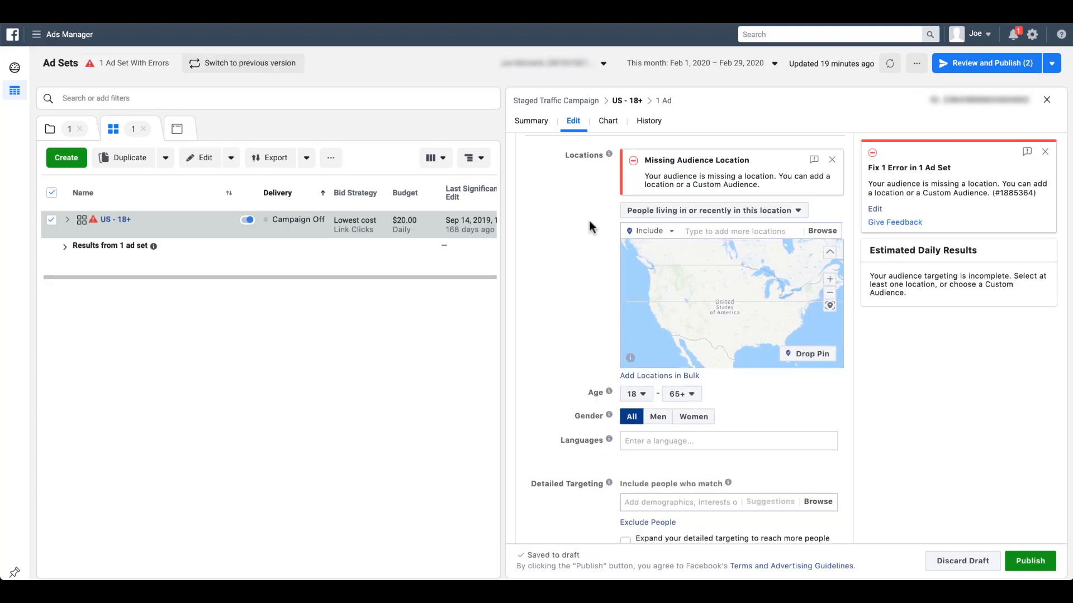
Add the saved locations list "4 Target Cities" to the ad set's included locations.
click(819, 232)
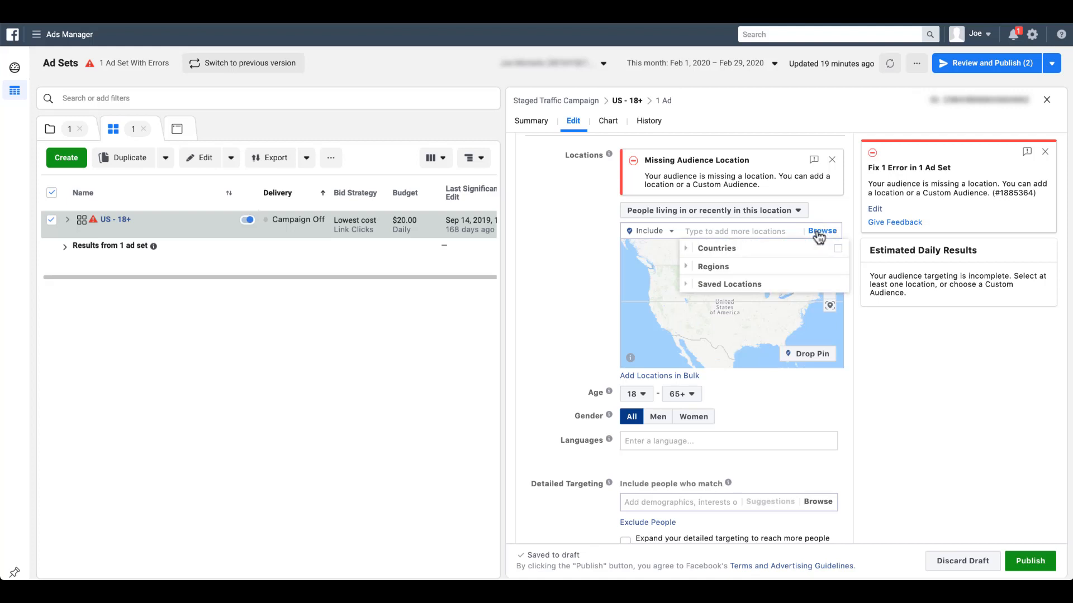
click(688, 285)
mouse_move(732, 320)
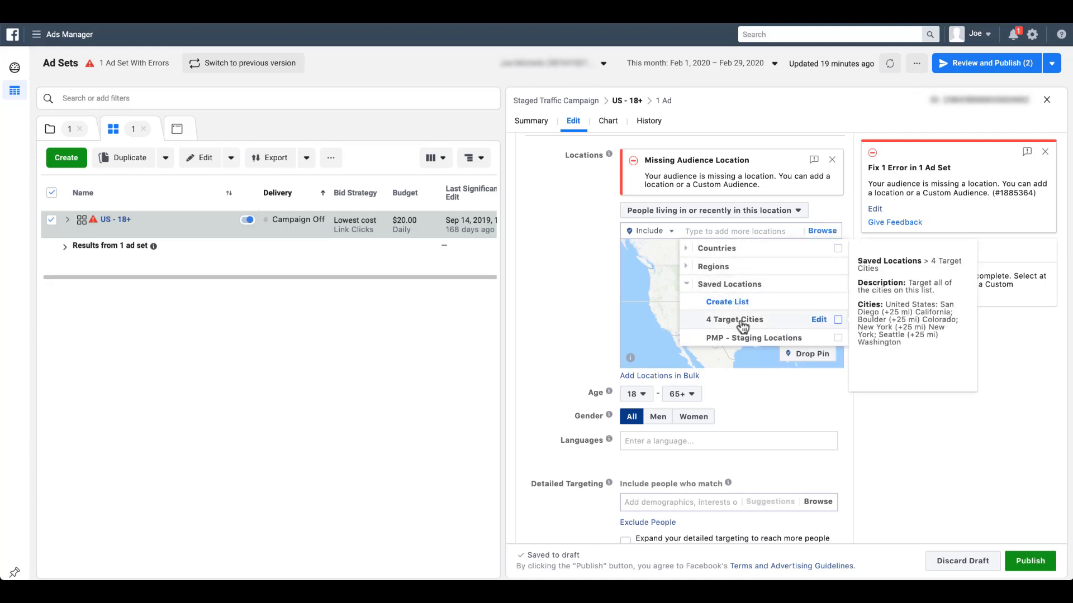
click(837, 320)
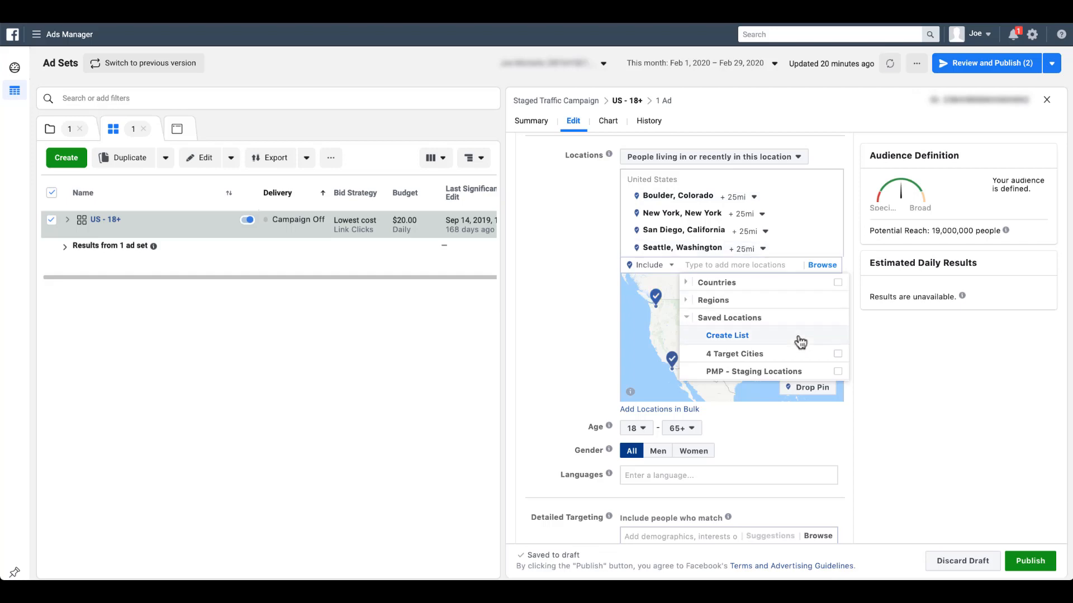
Open the saved "4 Target Cities" location list for editing.
click(818, 355)
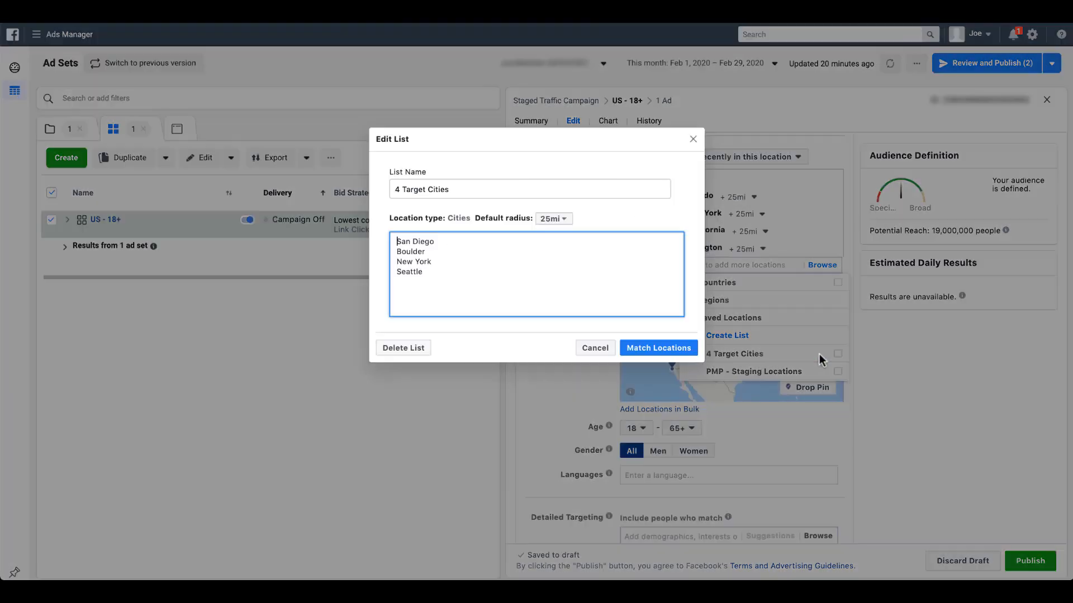